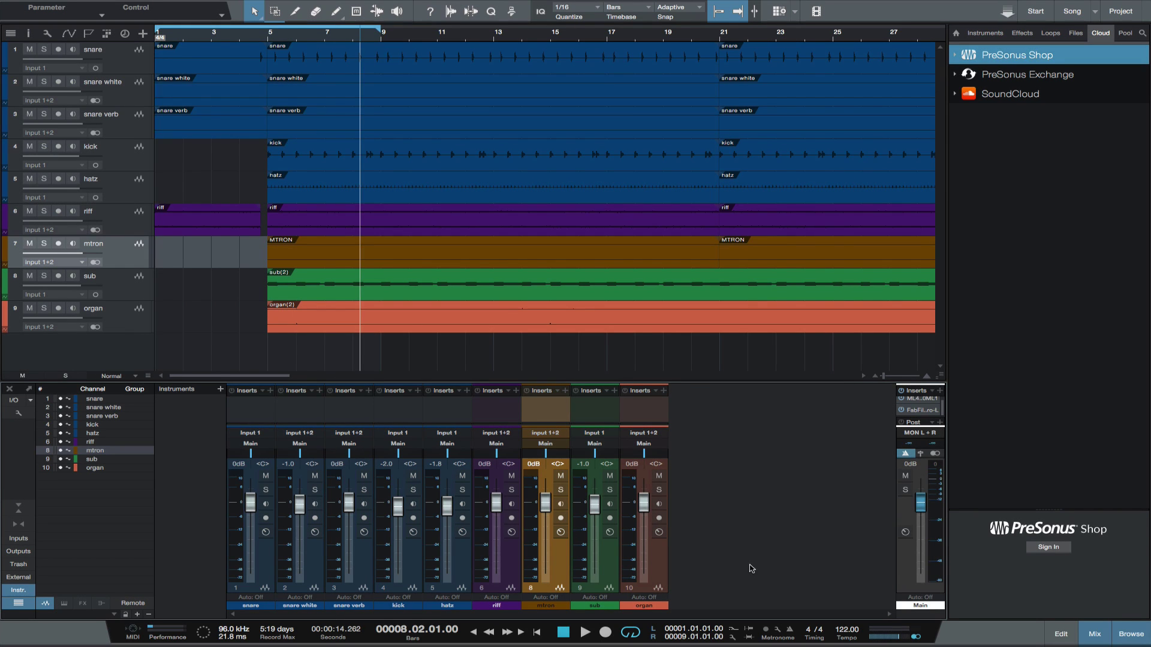
- Play back the song, then duplicate the riff track with all its events as riff 2
key("space")
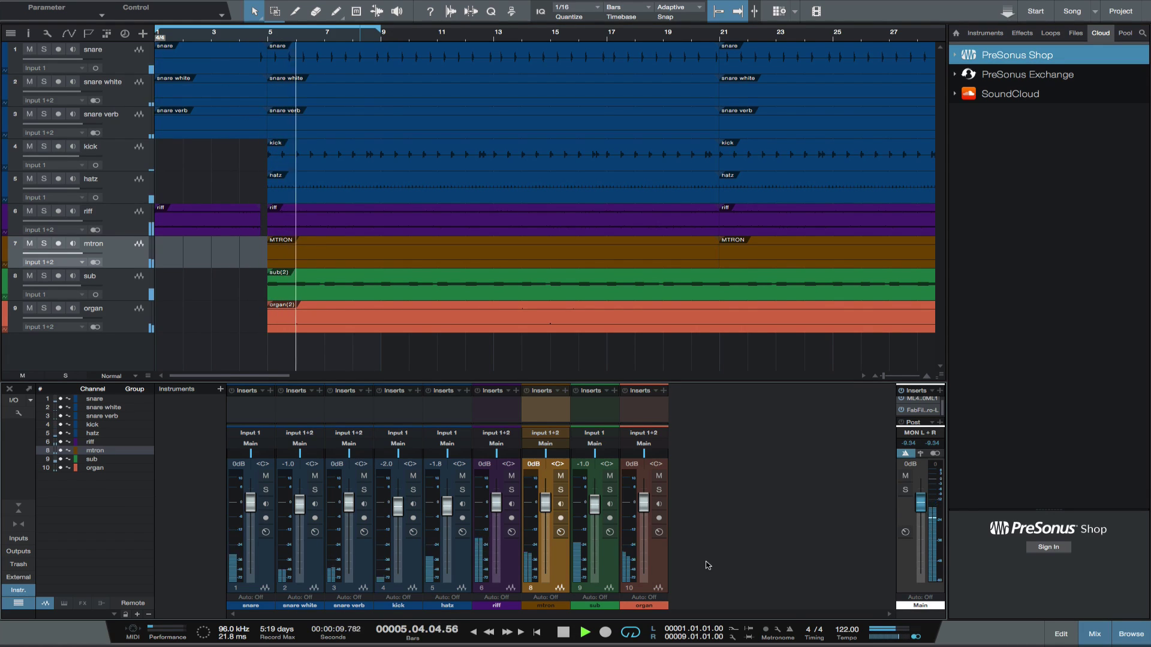
key("space")
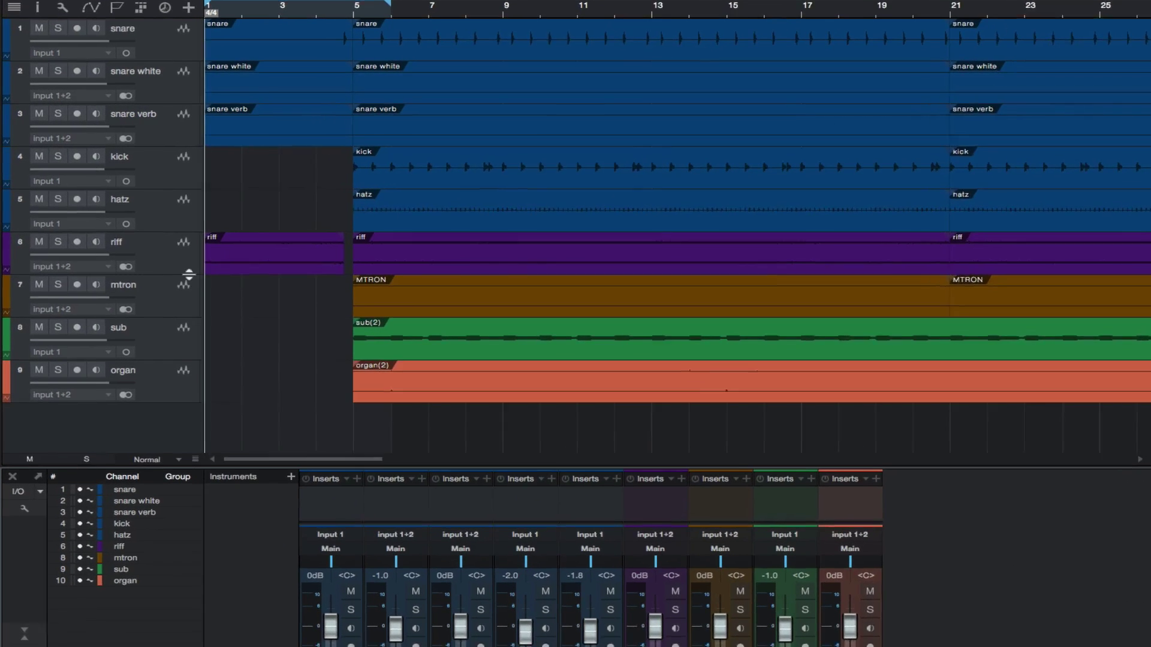
left_click(114, 219)
right_click(114, 218)
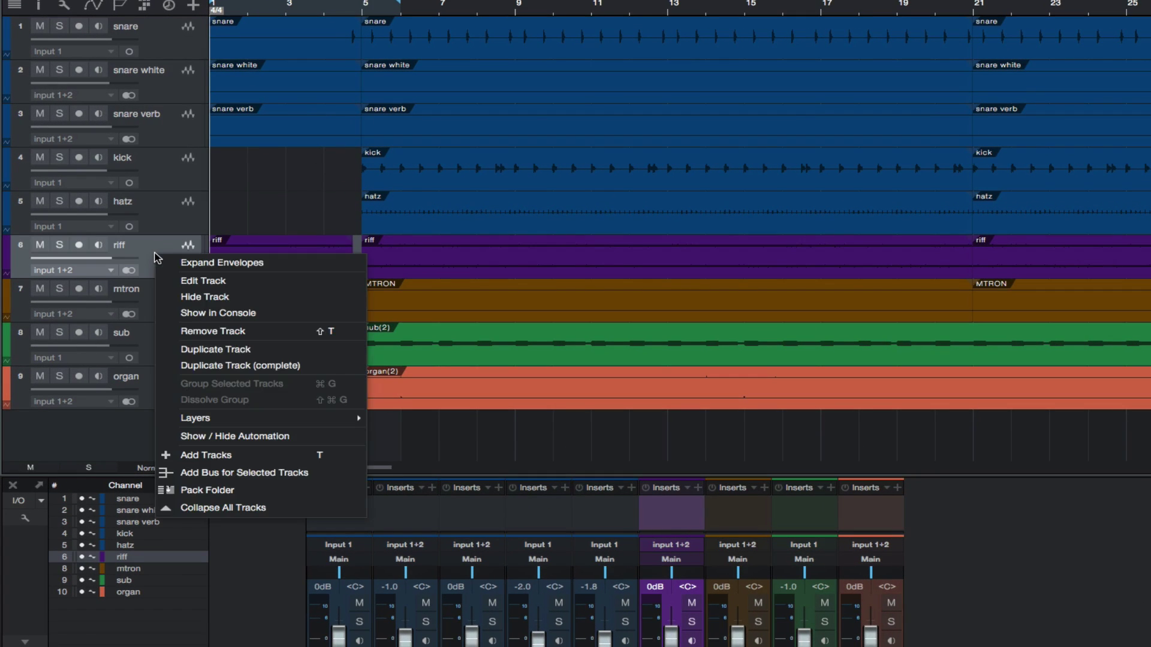
left_click(163, 365)
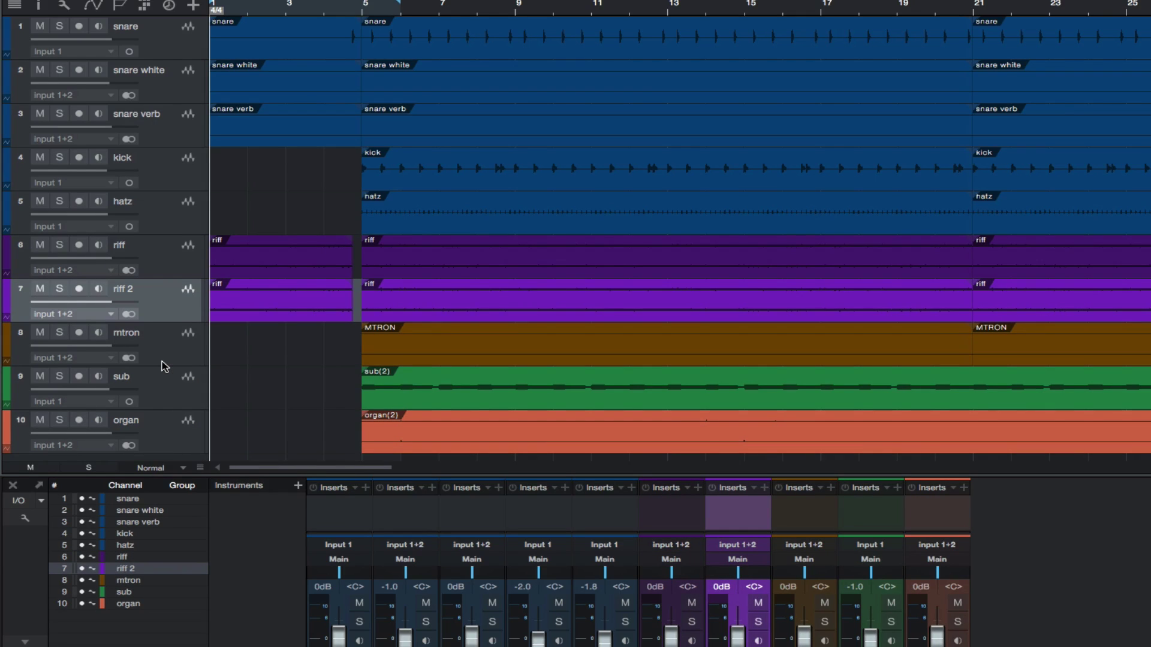
- Delete riff 2's events after the intro and reverse its intro riff event
left_click(429, 300)
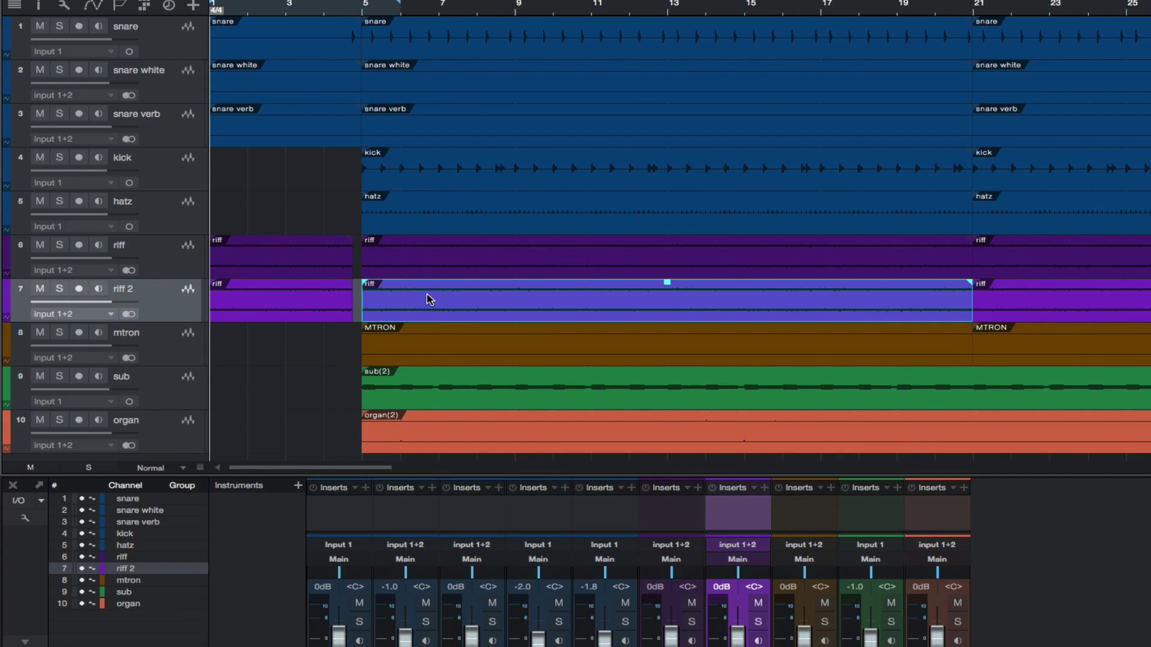
key("Delete")
key("Delete")
left_click(429, 300)
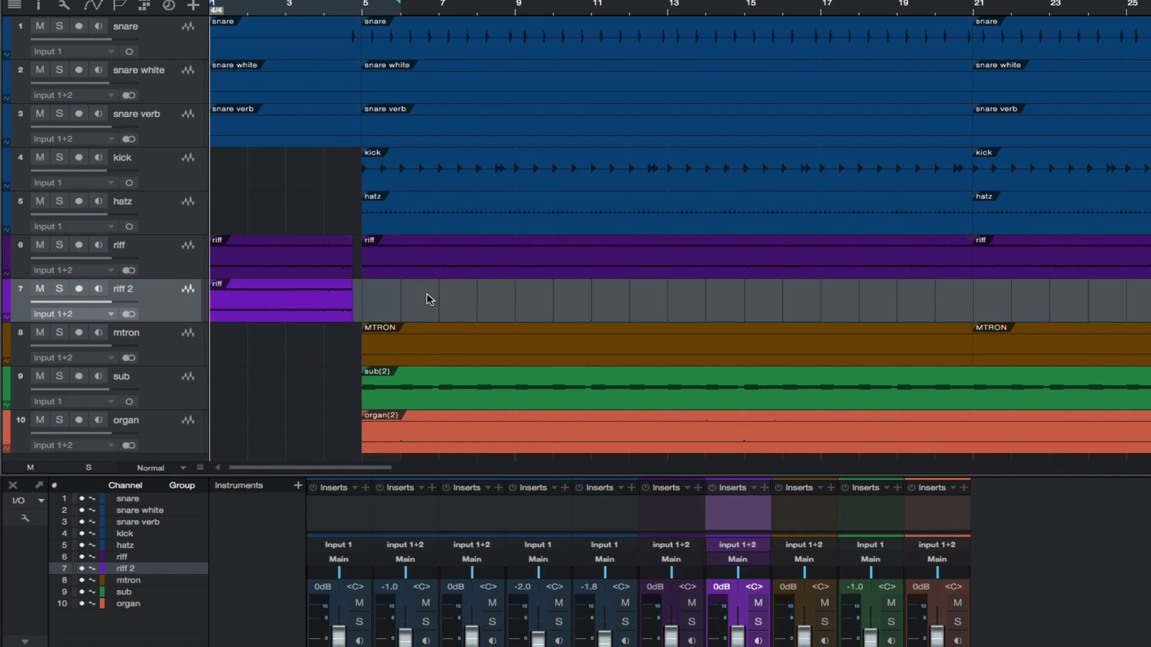
right_click(303, 302)
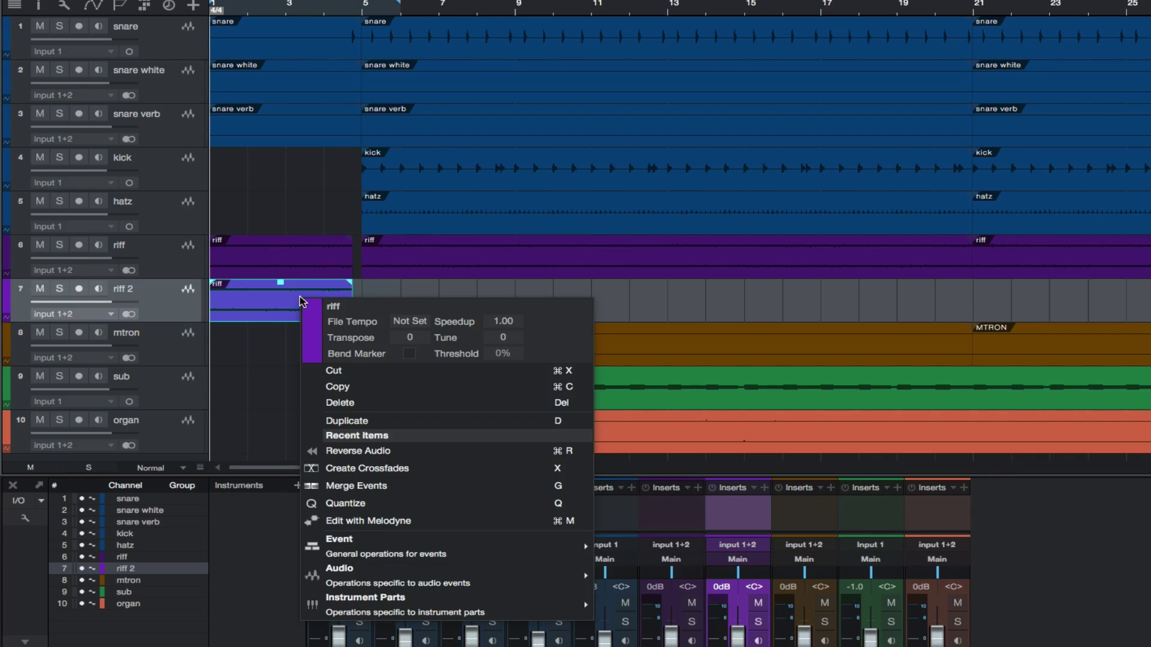
left_click(422, 450)
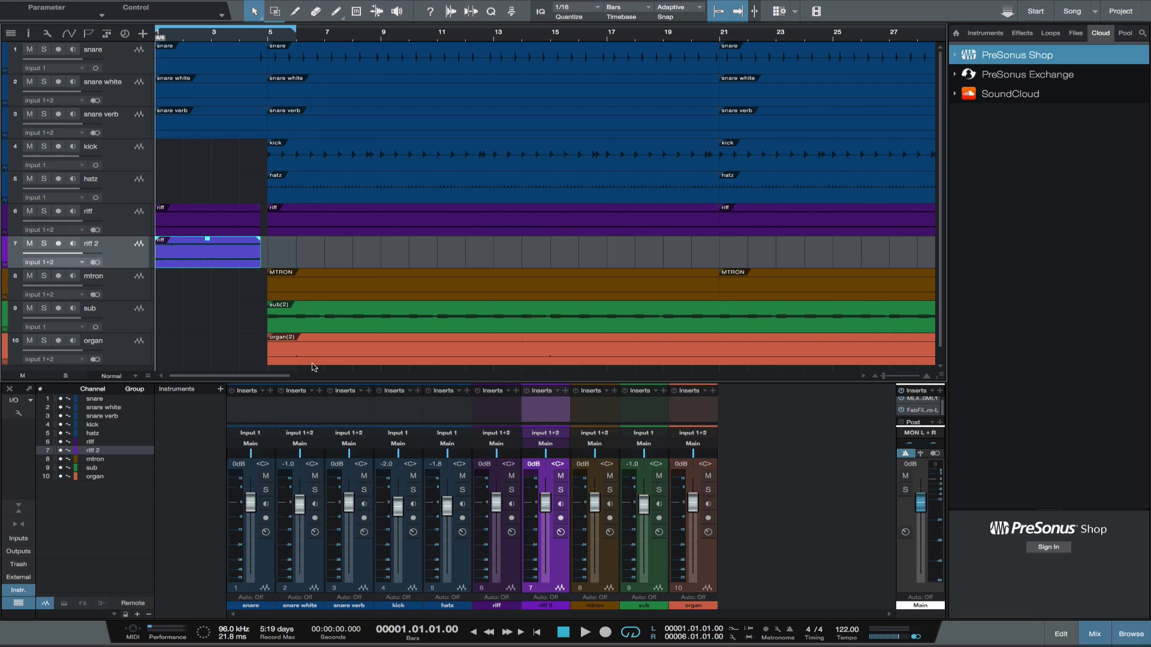
- Solo riff 2 and play it back twice to hear it alone
left_click(560, 490)
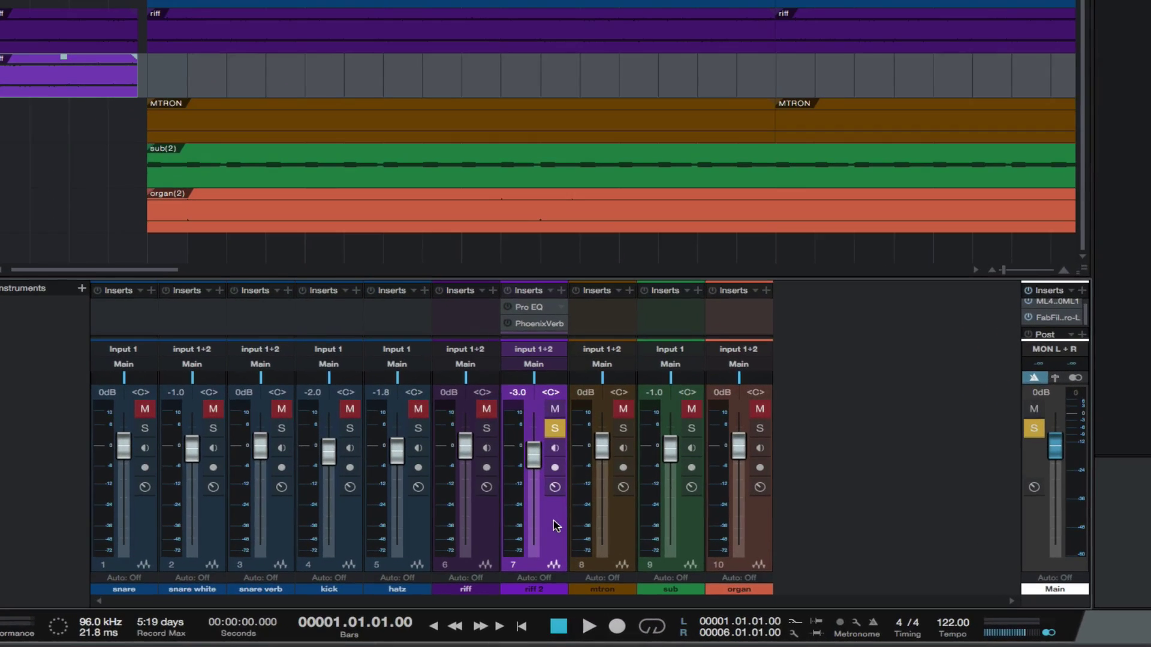
key("space")
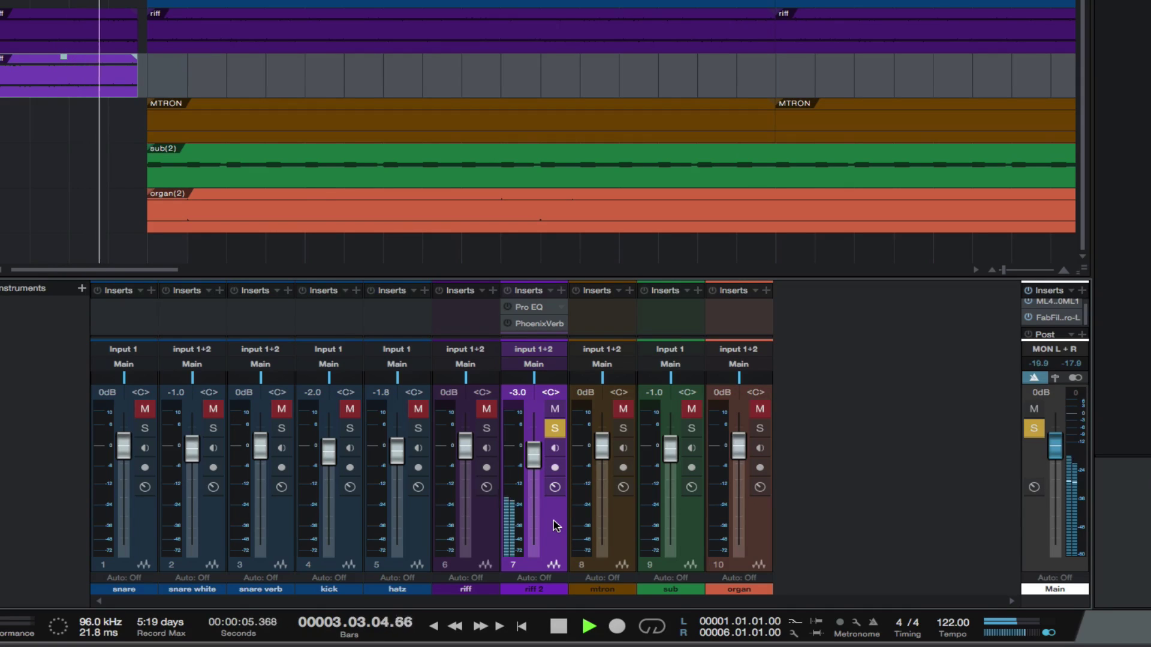
key("space")
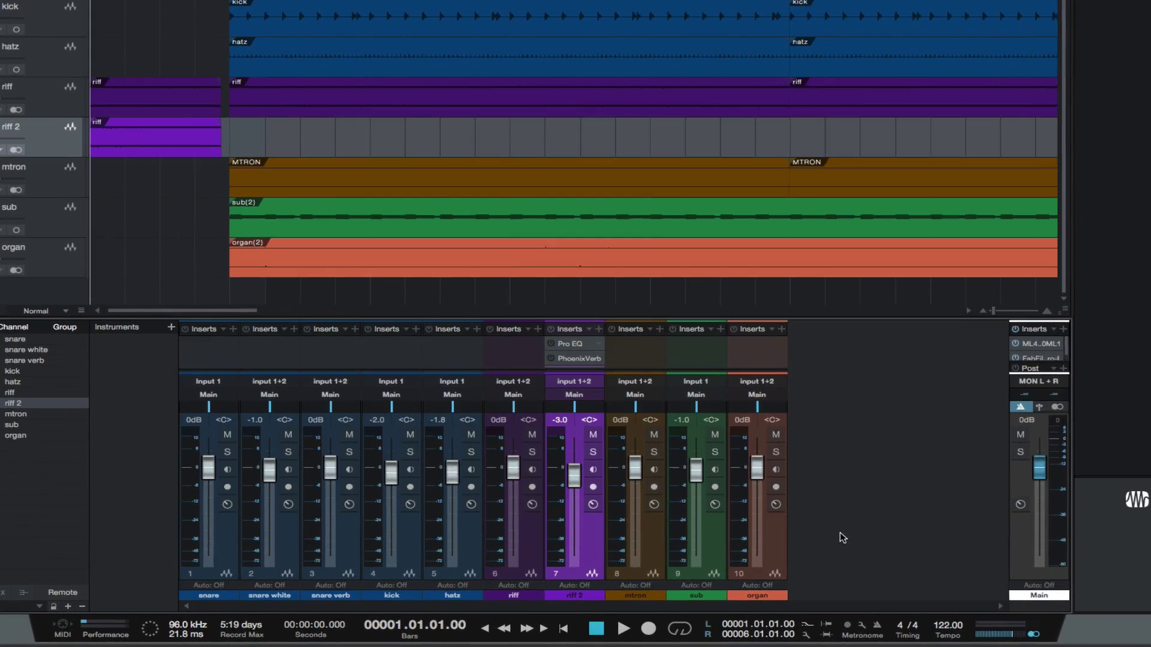
key("space")
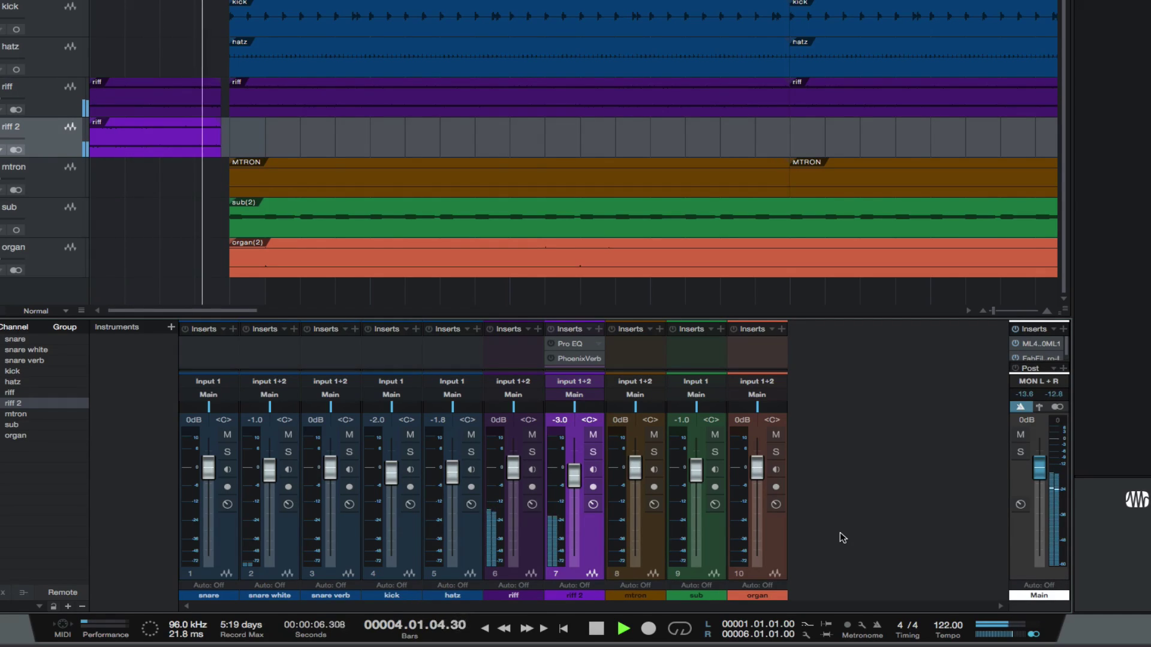
key("space")
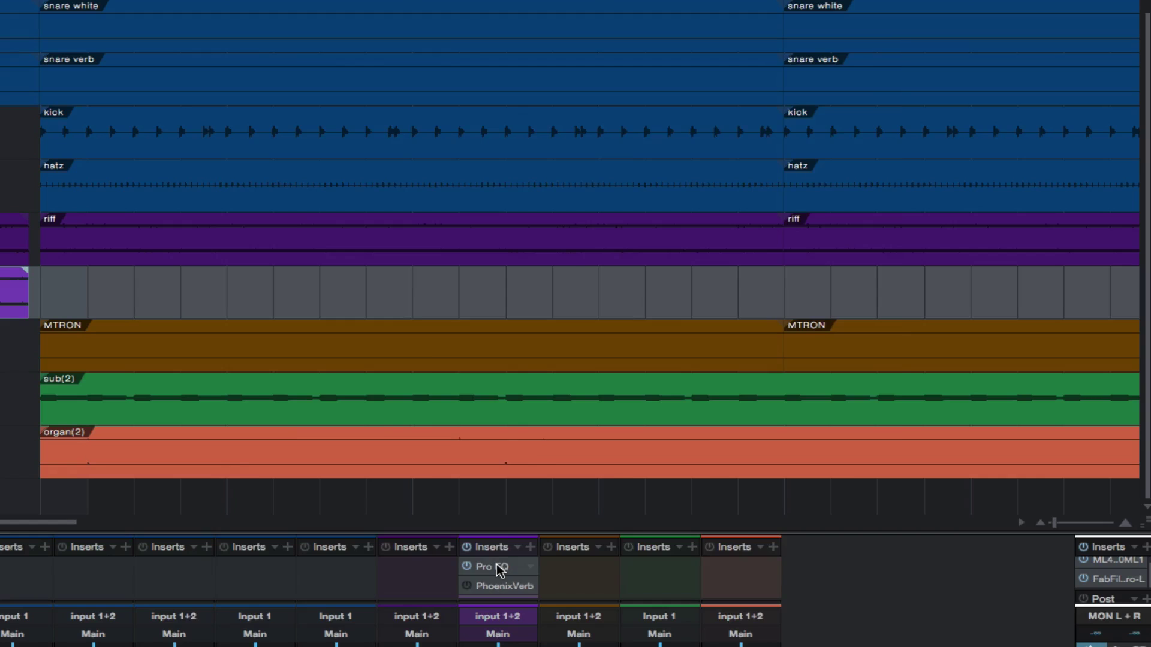
- Open riff 2's Pro EQ (437 Hz low cut, 9.87 kHz high cut) and listen through it
left_click(493, 567)
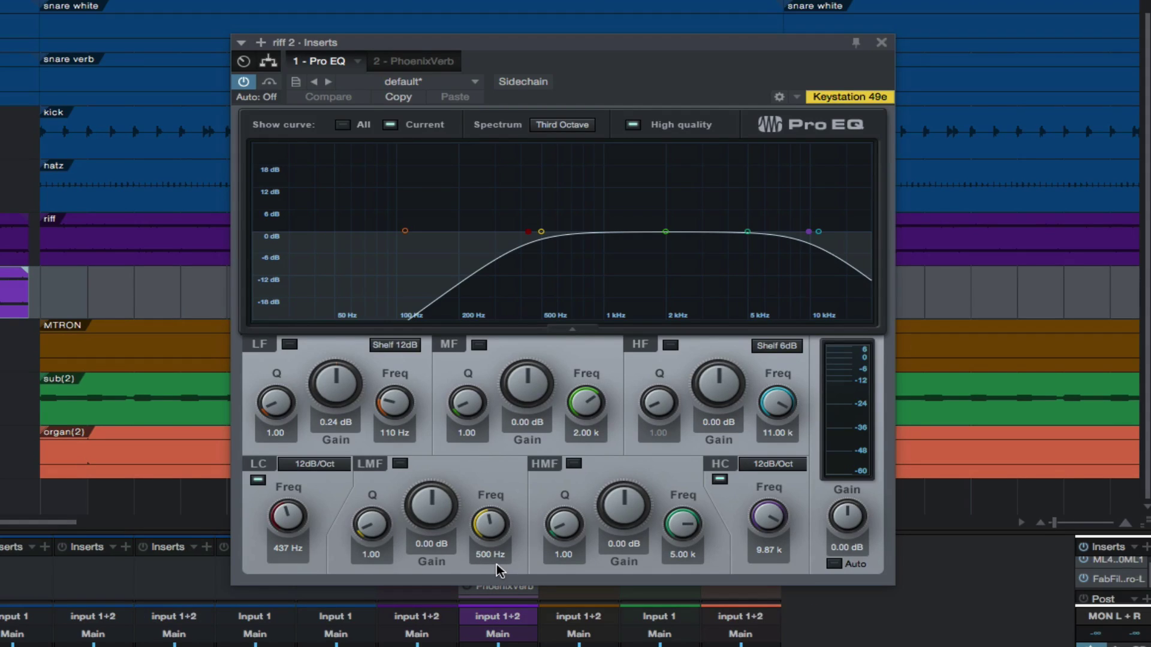
key("space")
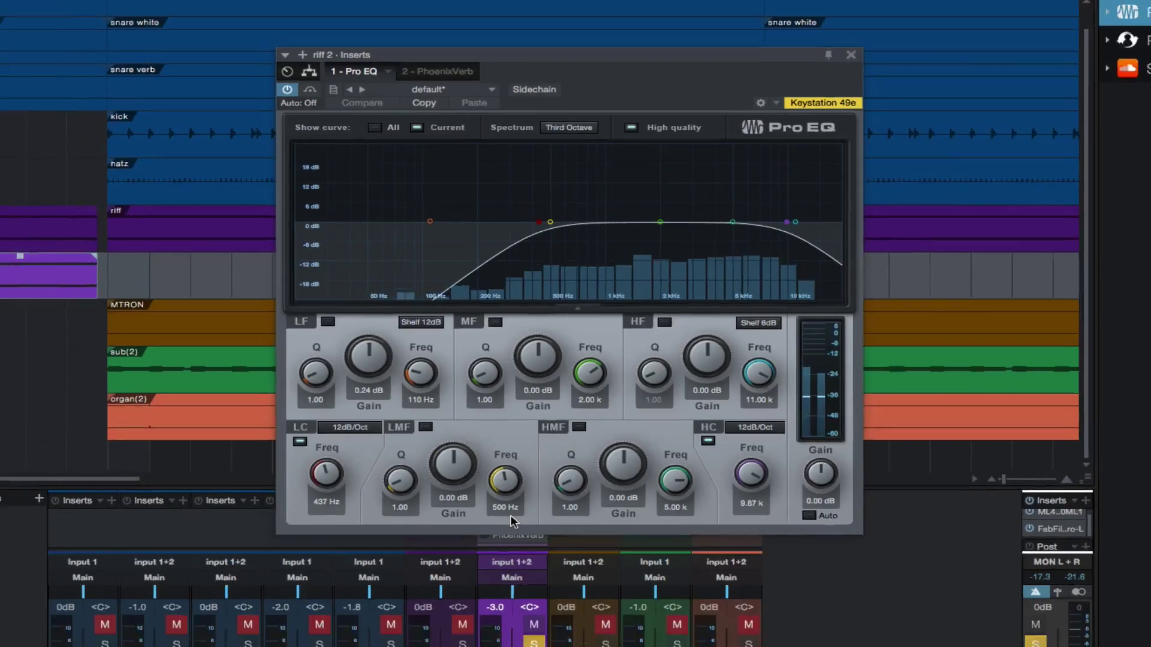
key("space")
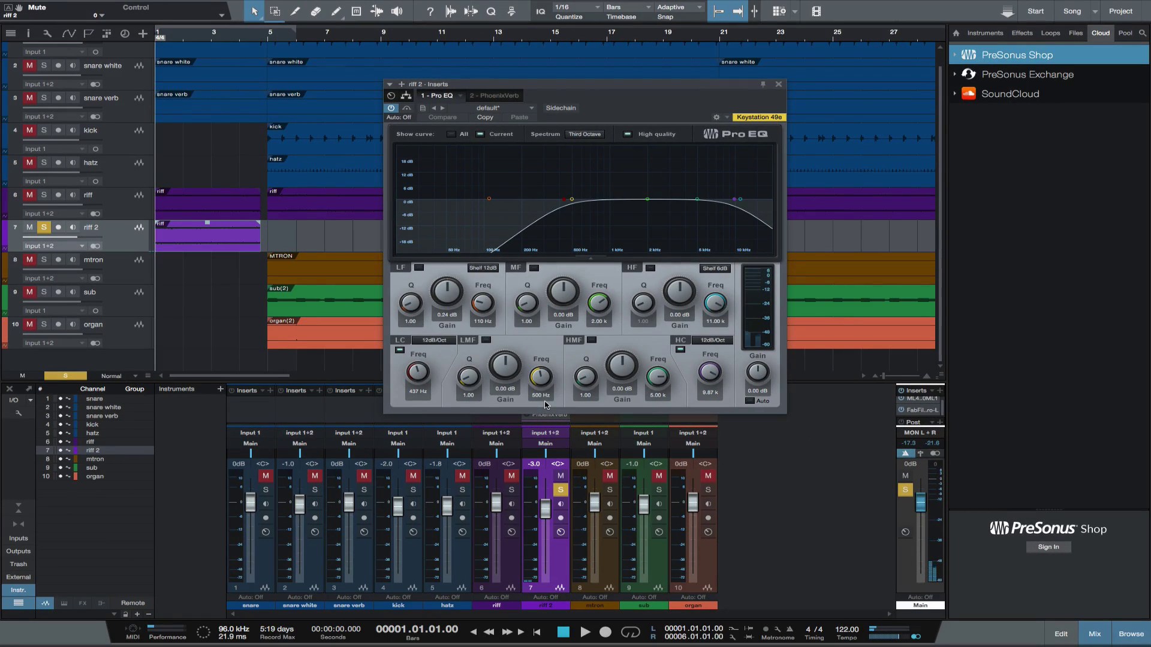
- Audition riff 2 through its Lge Neutral Hall PhoenixVerb (3.07 s), then unsolo riff 2
left_click(779, 84)
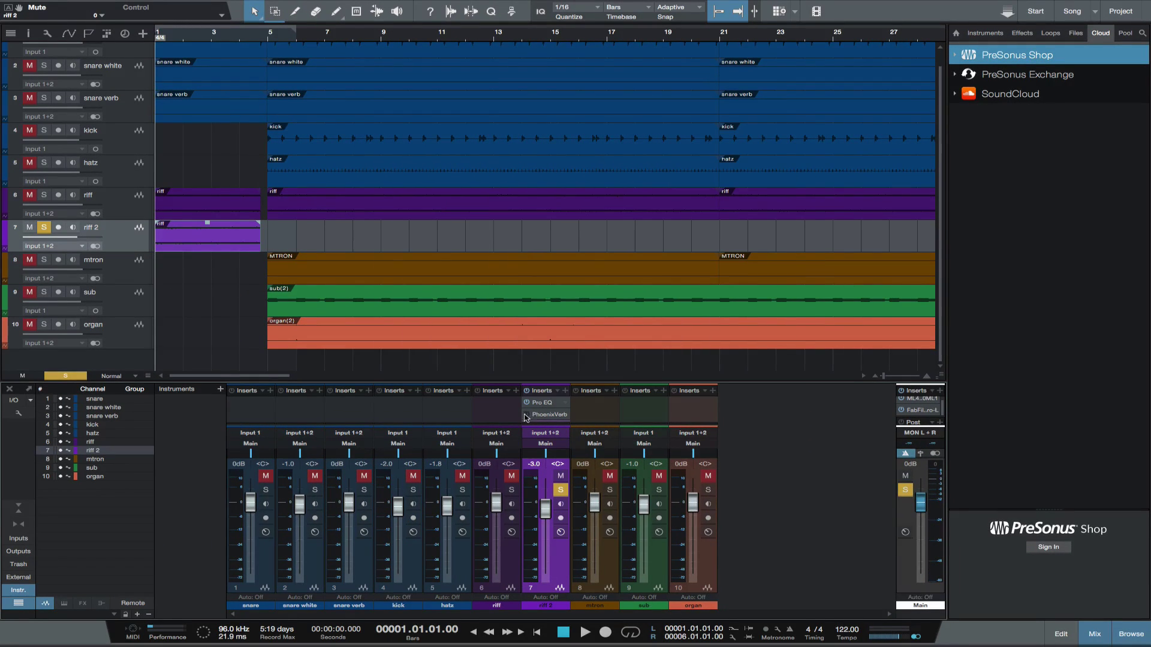
left_click(541, 415)
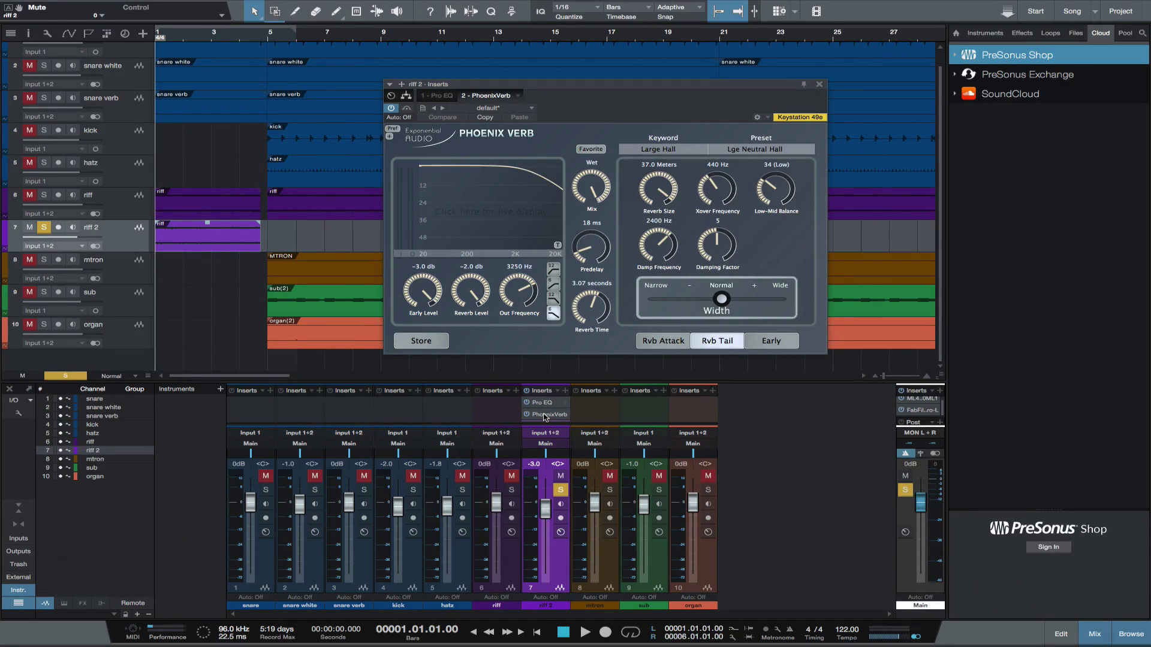
key("space")
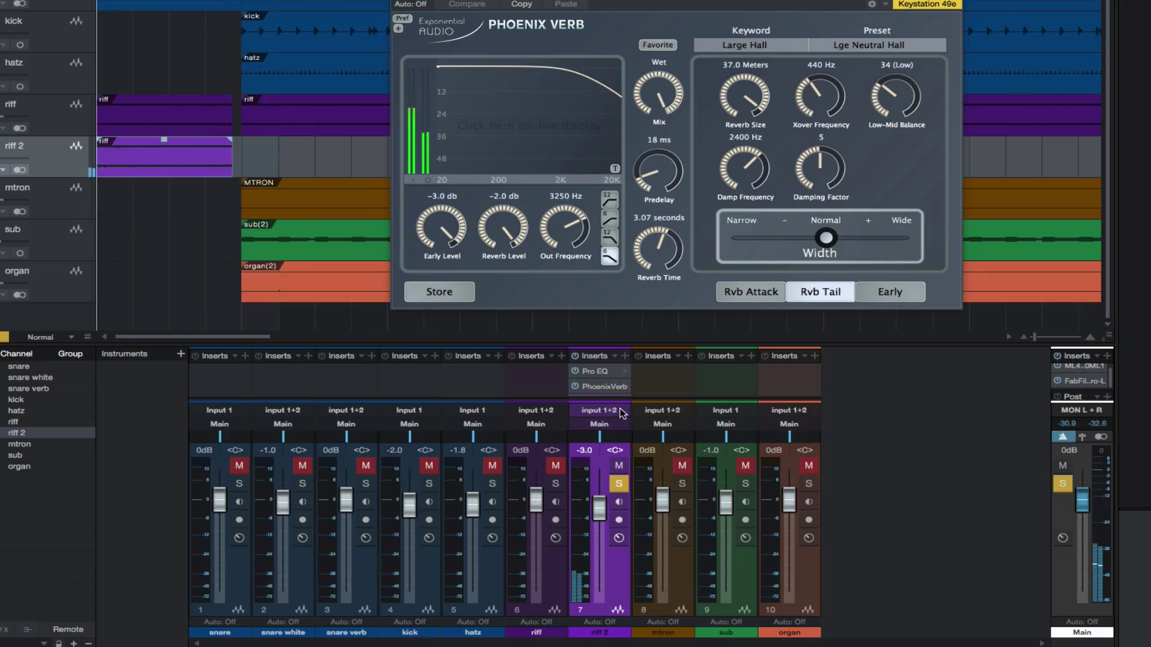
key("space")
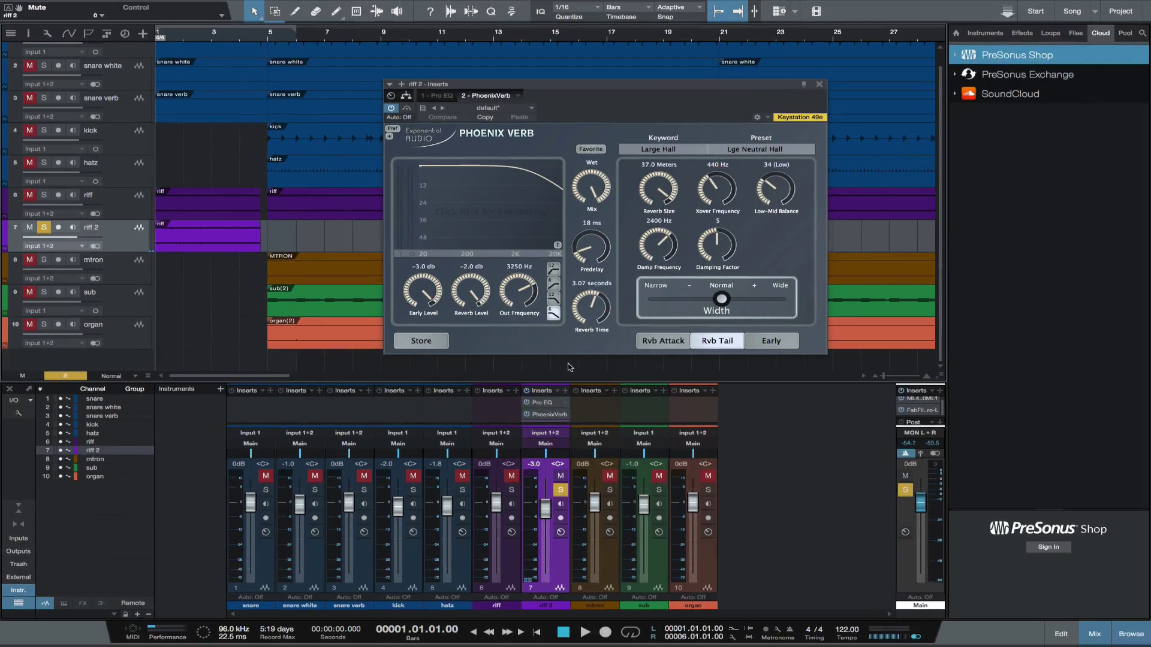
left_click(561, 490)
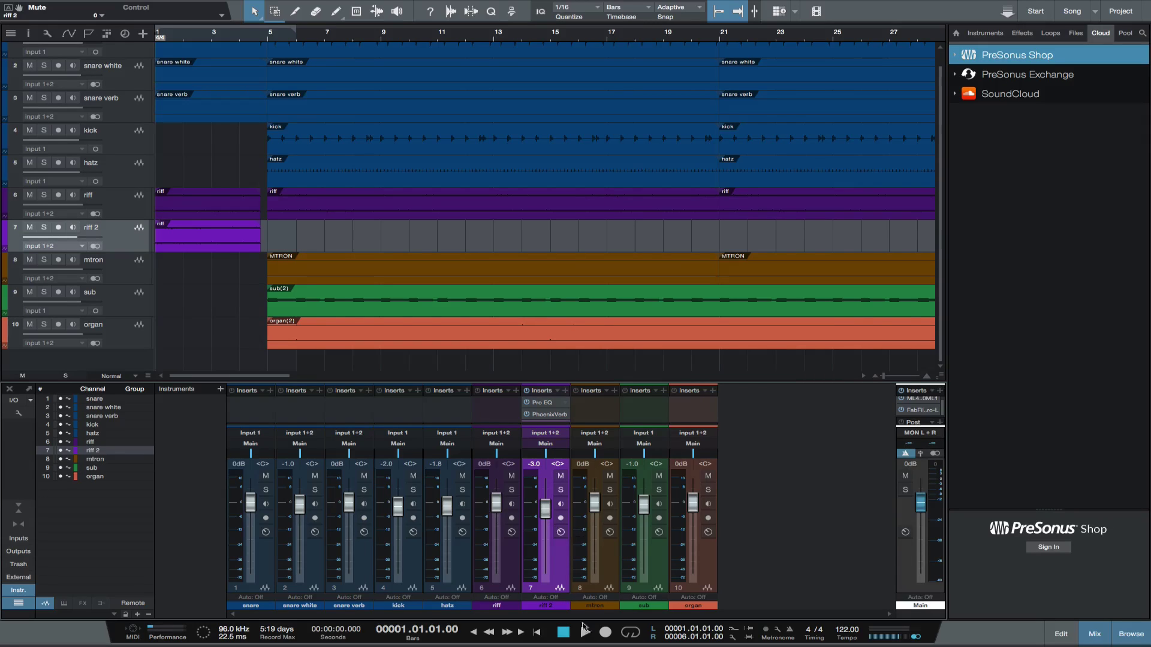
- Loop bars 1–5, play it, and toggle riff 2's mute to compare the mix
left_click(630, 635)
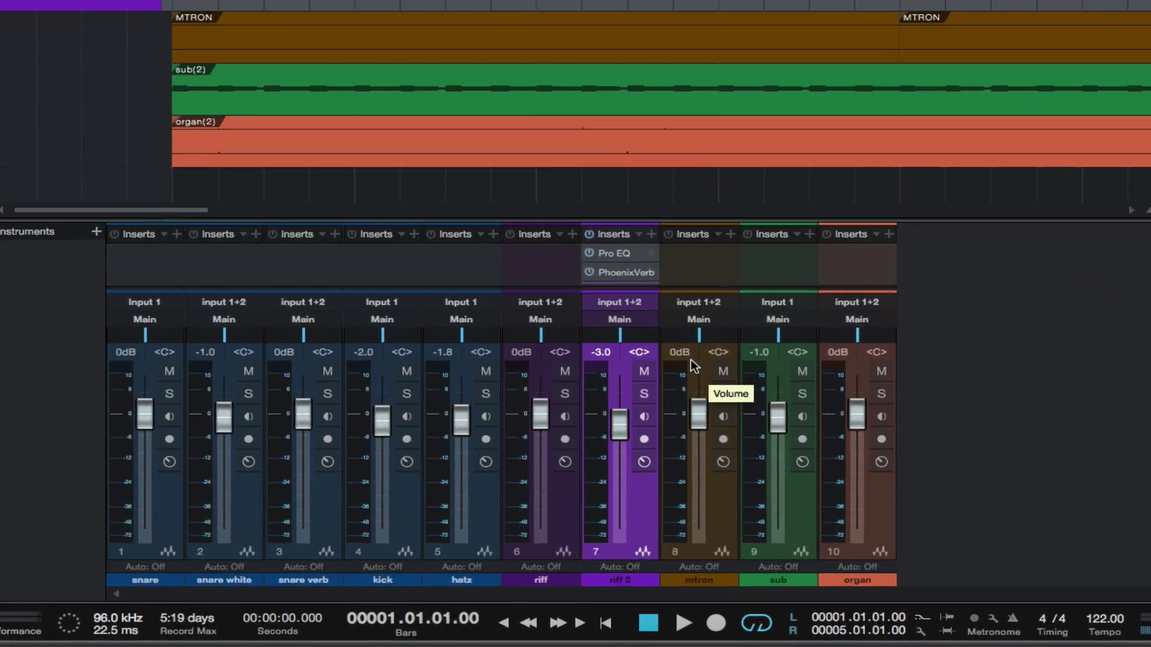
key("space")
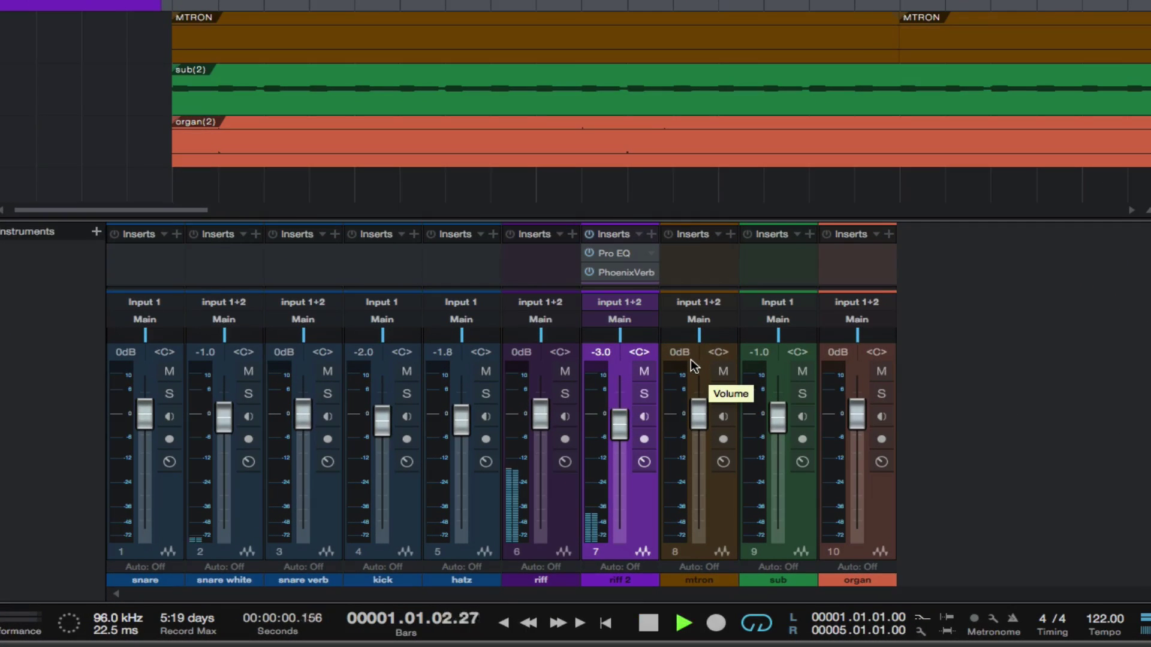
key("shift+m")
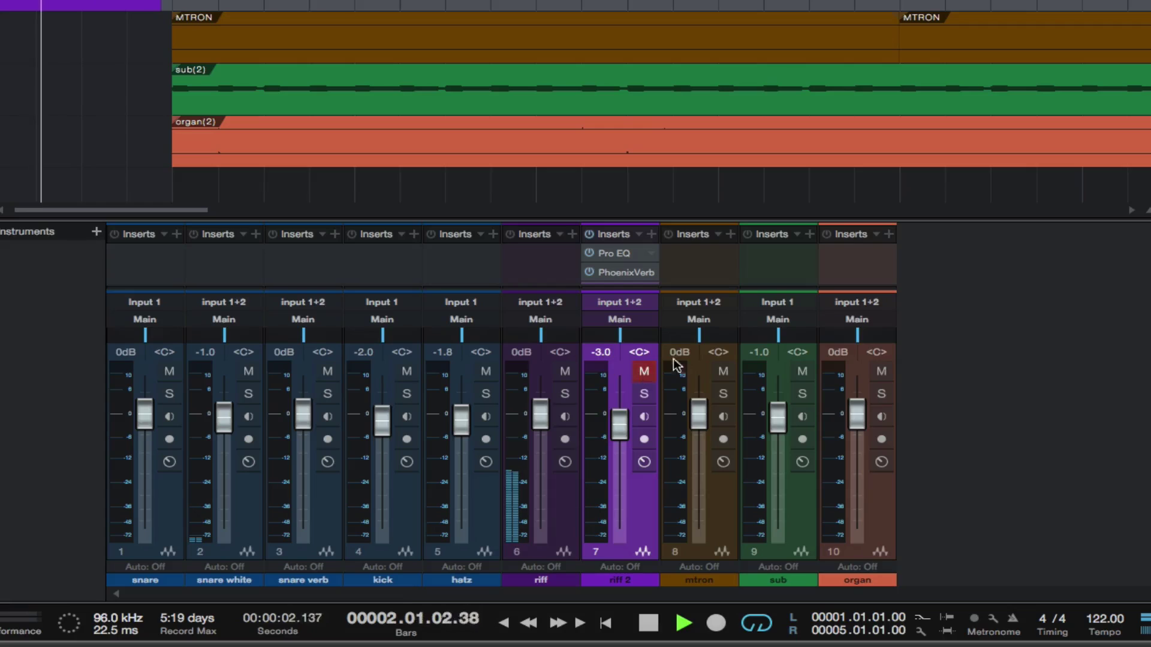
key("shift+m")
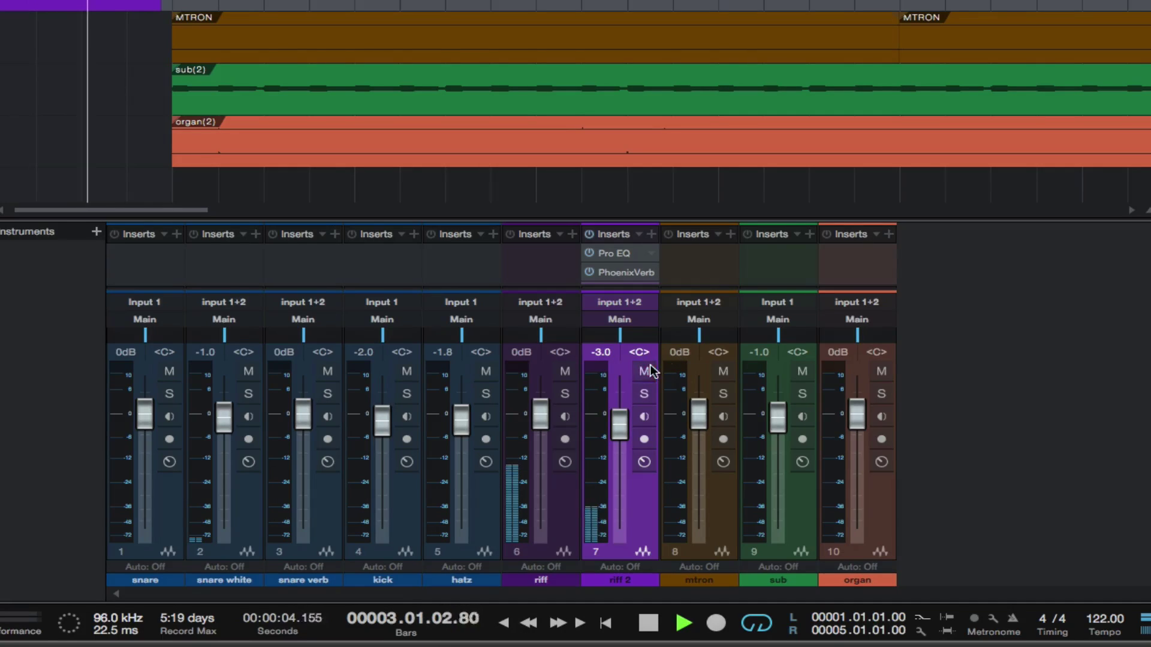
key("shift+m")
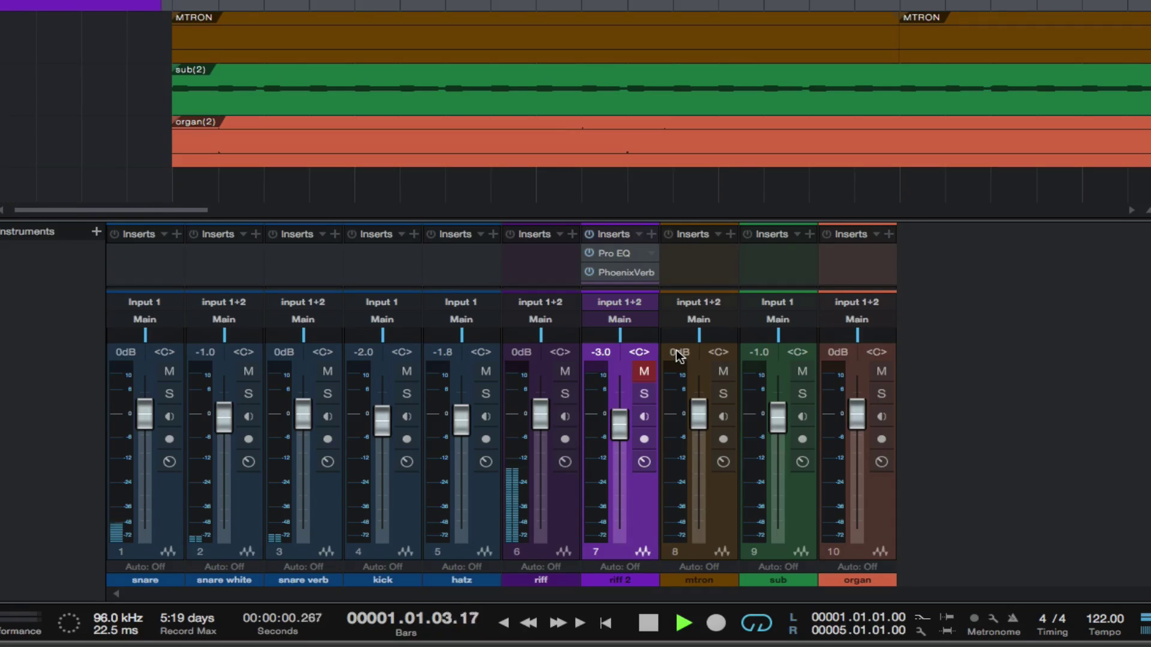
key("shift+m")
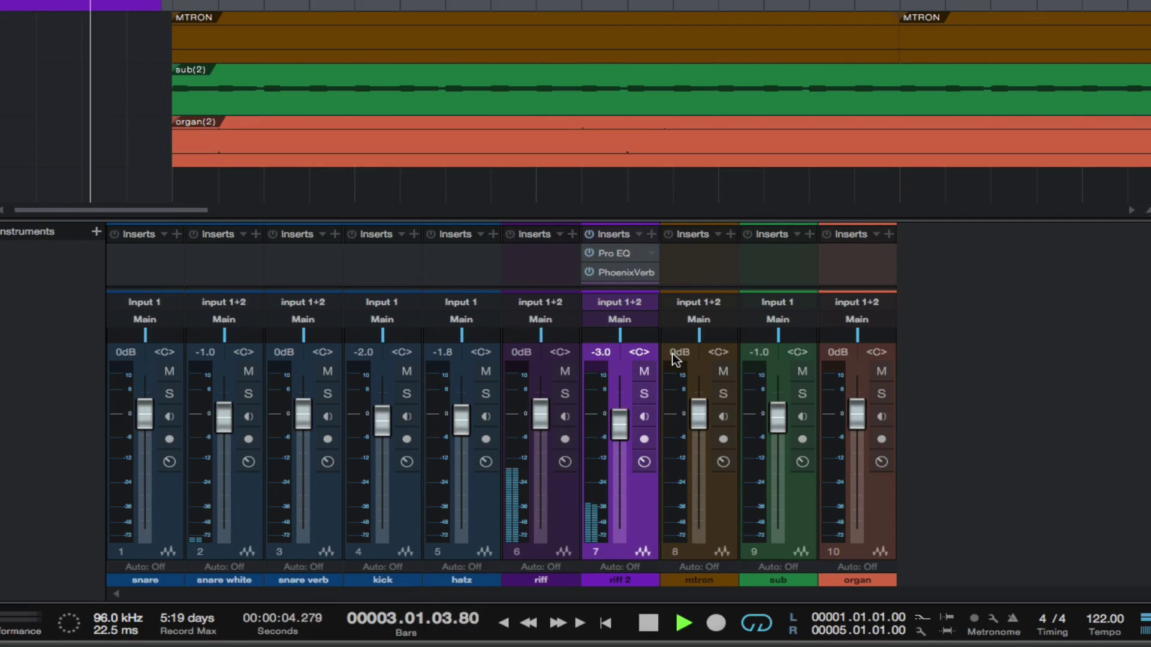
key("shift+m")
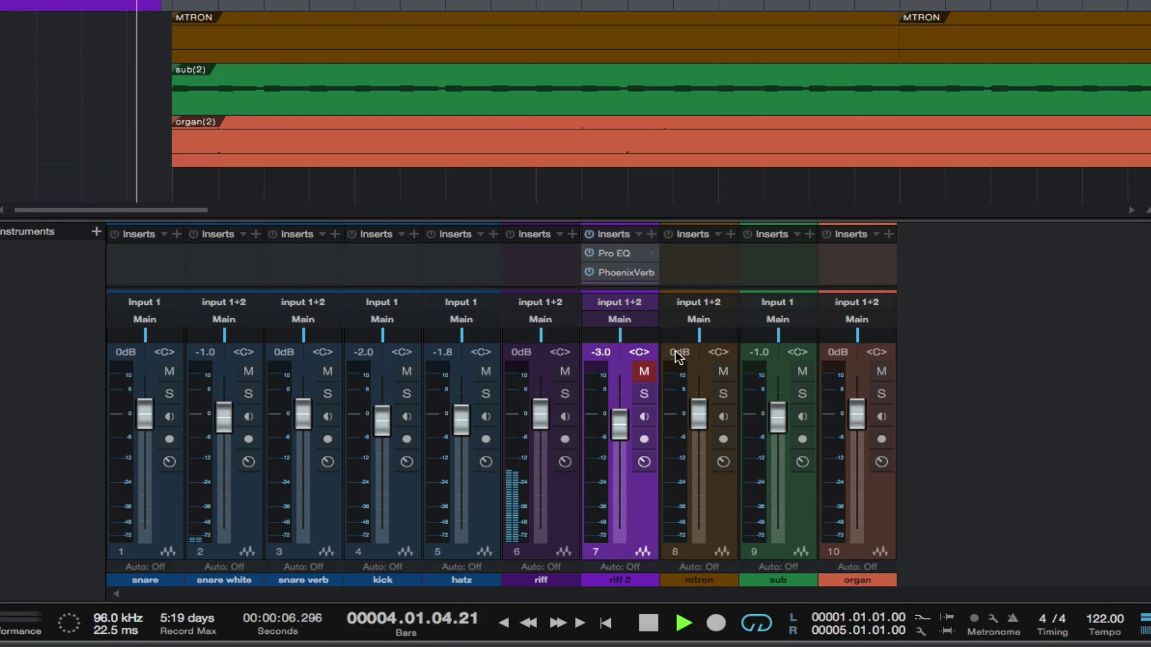
- Raise riff 2's fader from -3.0 dB to -0.5 dB and mute-check the blend
left_click(644, 372)
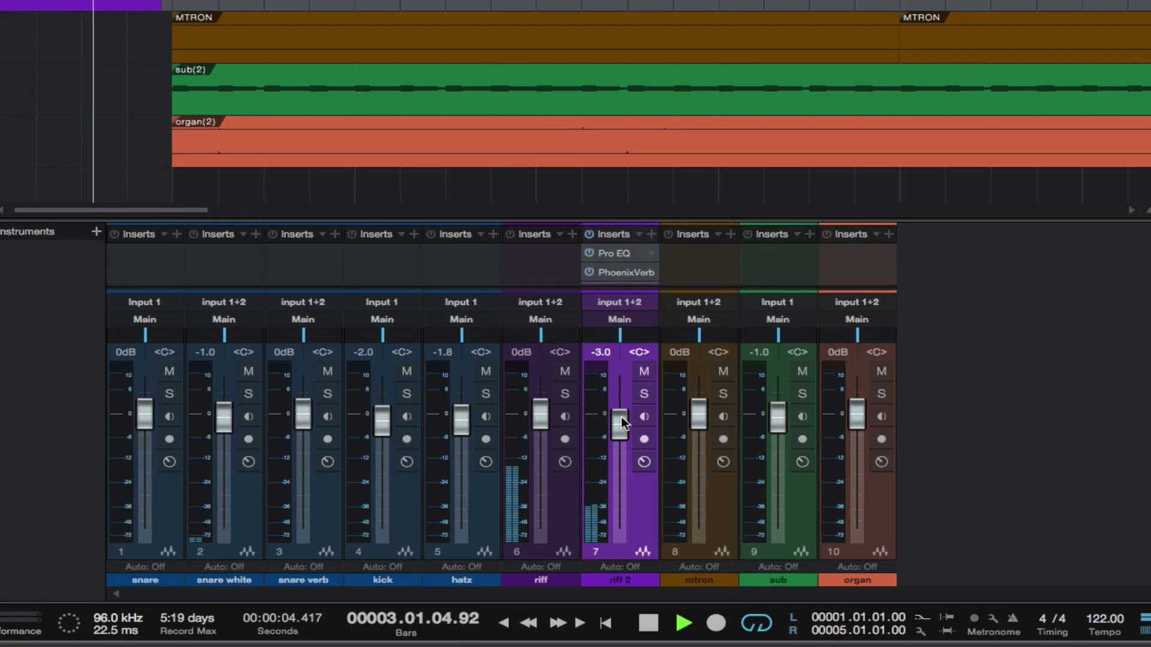
left_click_drag(620, 424, 621, 413)
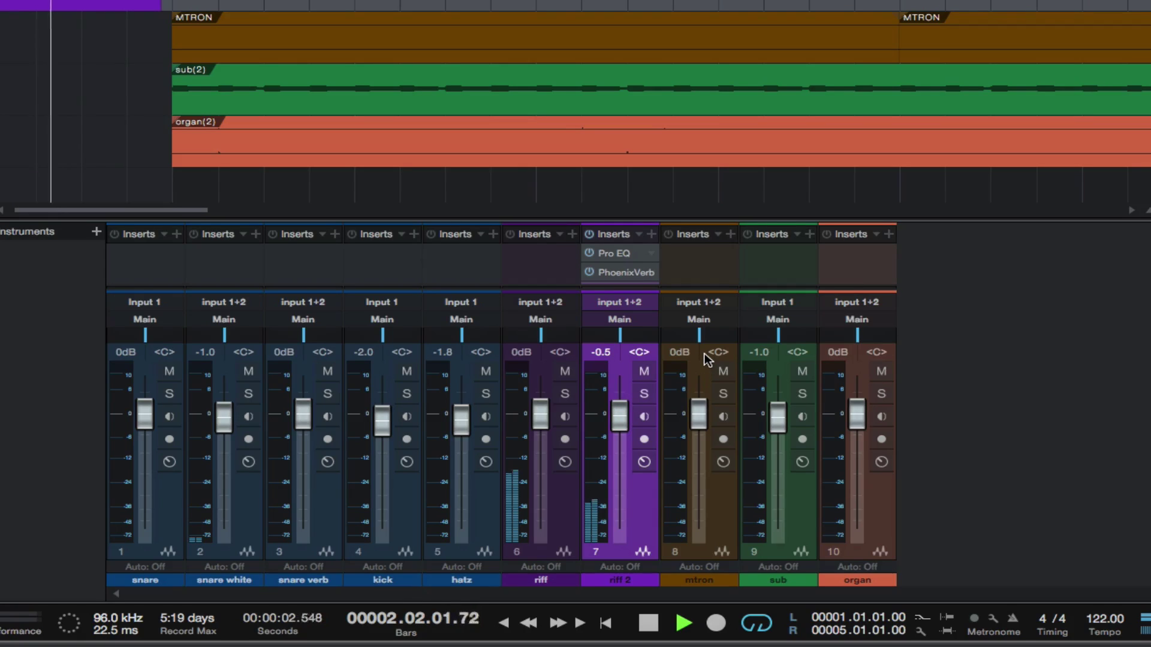
left_click(643, 371)
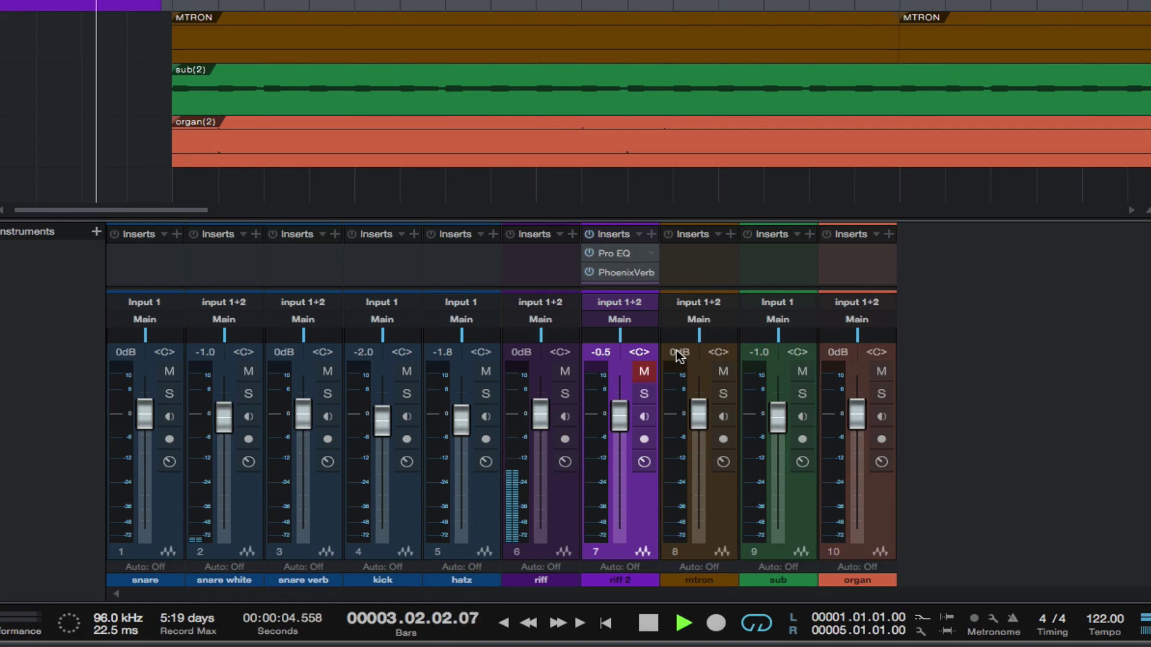
left_click(644, 371)
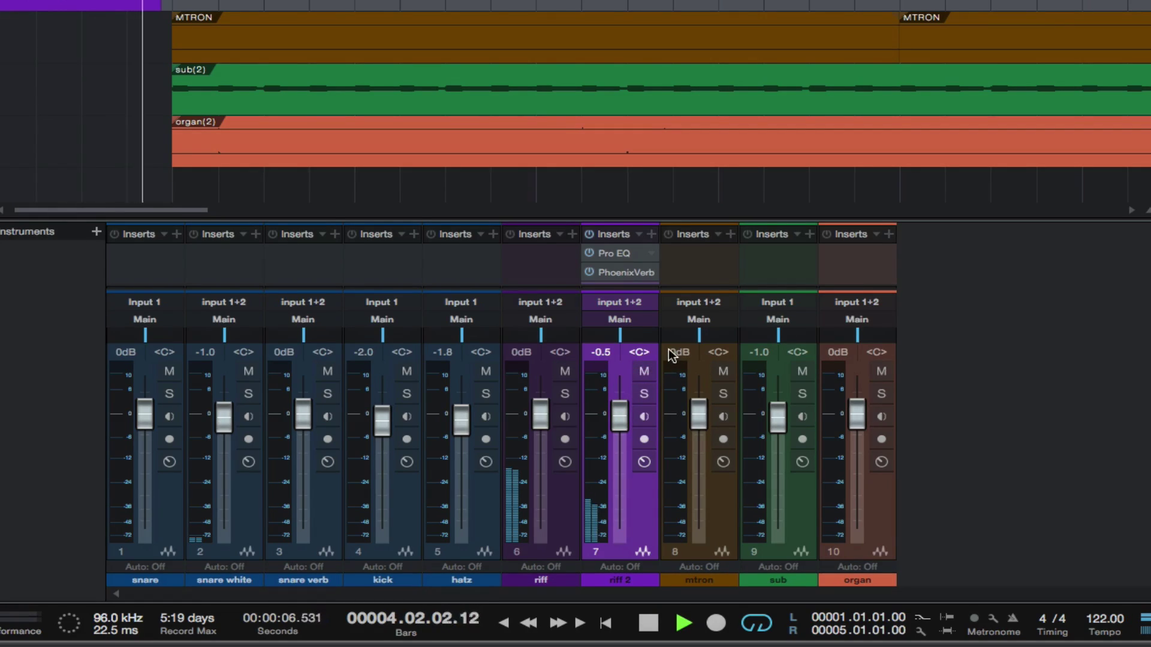
key("space")
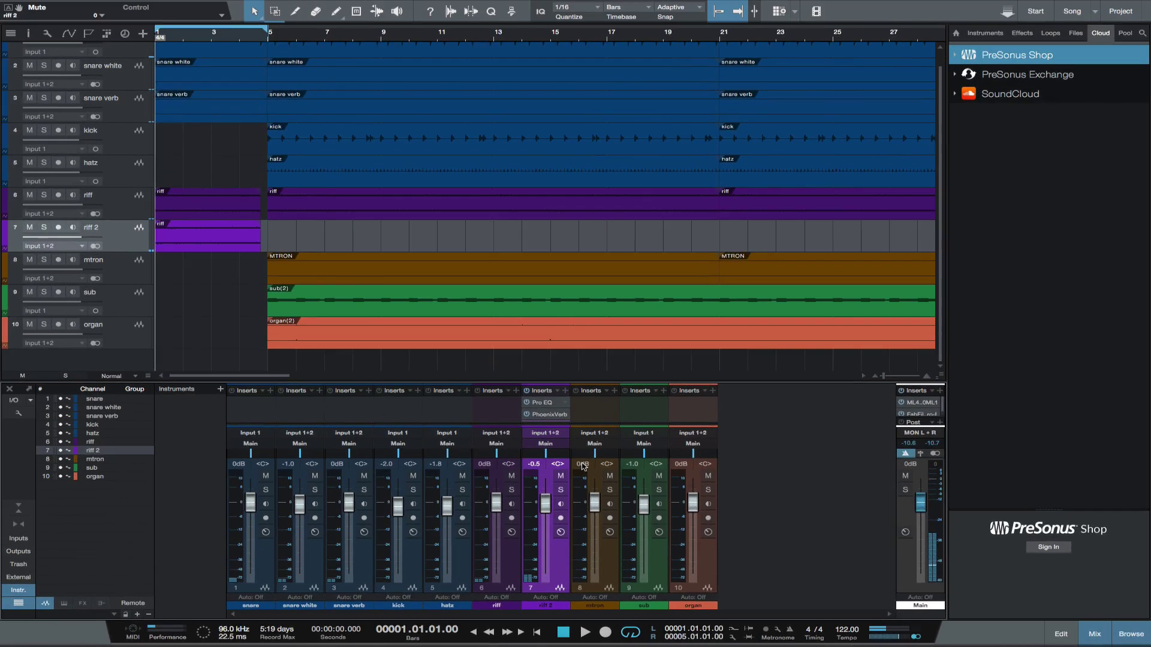